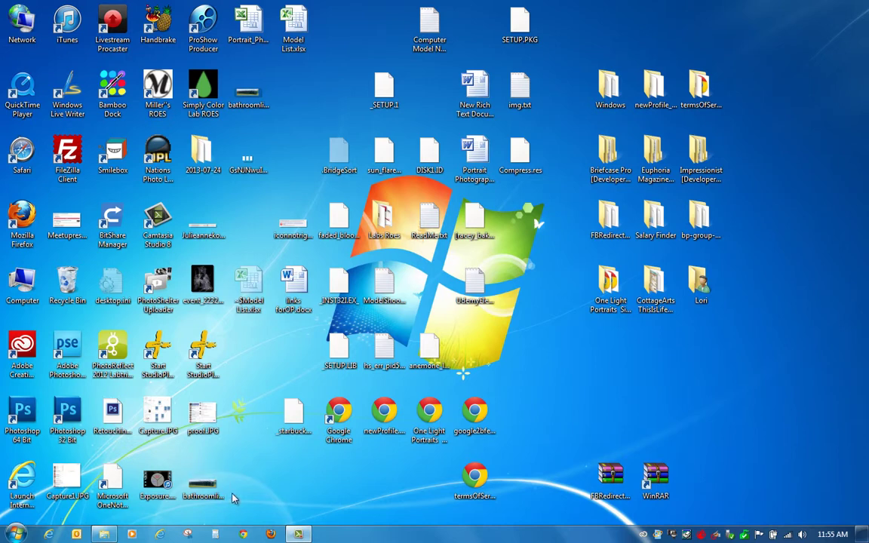
- Browse from the class folder through Corel Painter Brushes for PC and Dens Oil brushes into Den's Oil Brushes
{"action": "left_click", "coordinate": [106, 536]}
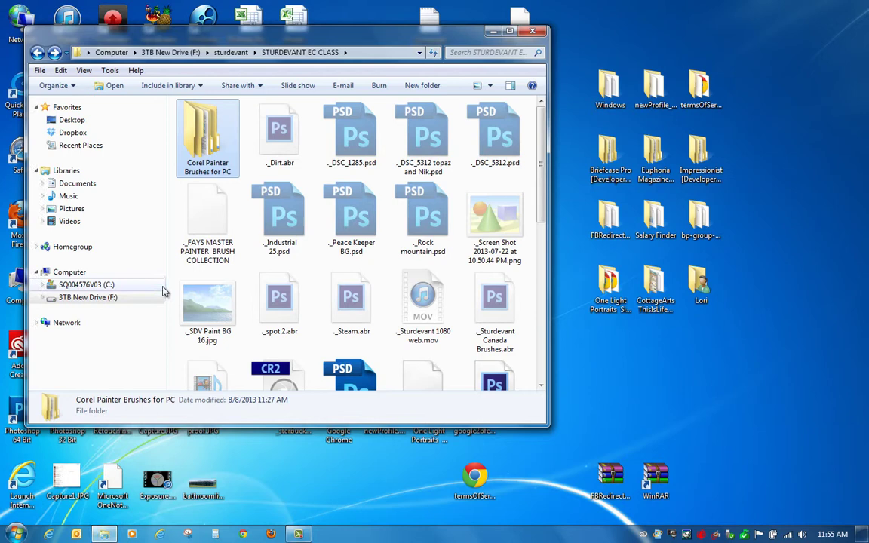
{"action": "double_click", "coordinate": [208, 142]}
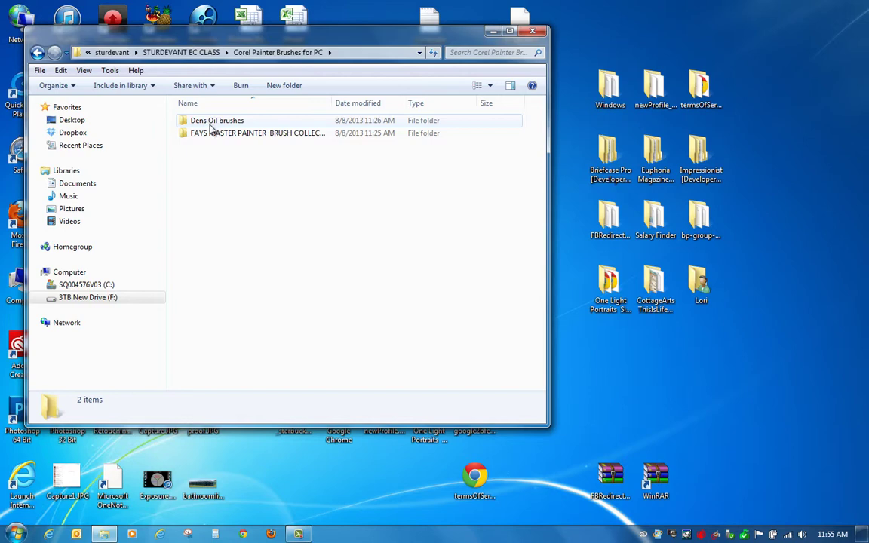
{"action": "double_click", "coordinate": [210, 123]}
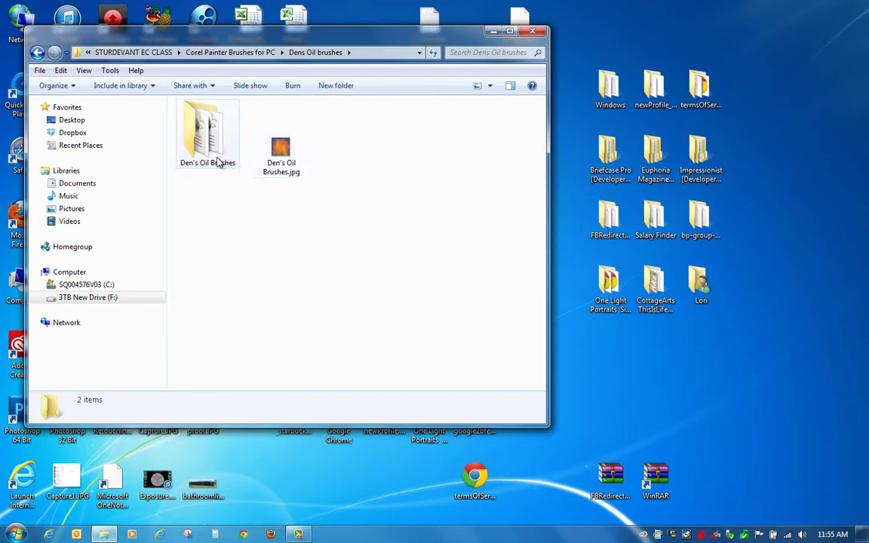
{"action": "double_click", "coordinate": [208, 151]}
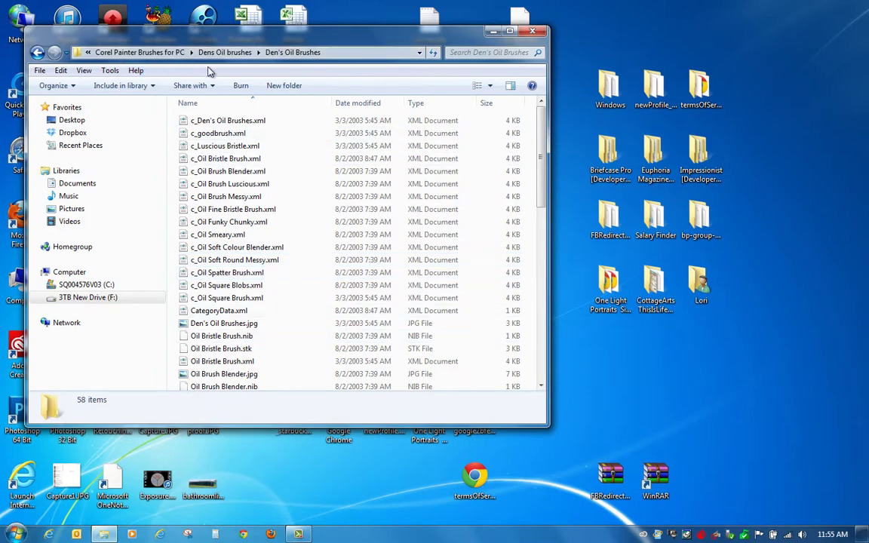
{"action": "left_click", "coordinate": [158, 53]}
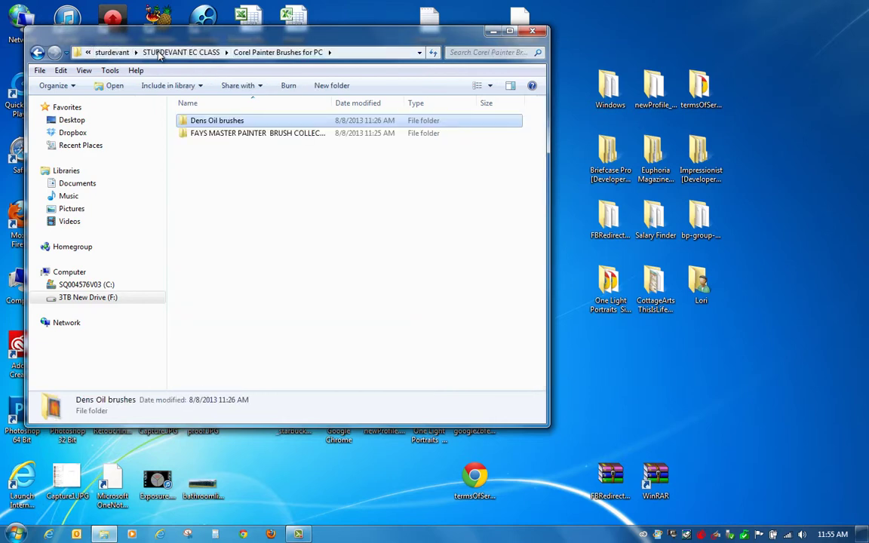
{"action": "left_click", "coordinate": [243, 134]}
{"action": "double_click", "coordinate": [243, 134]}
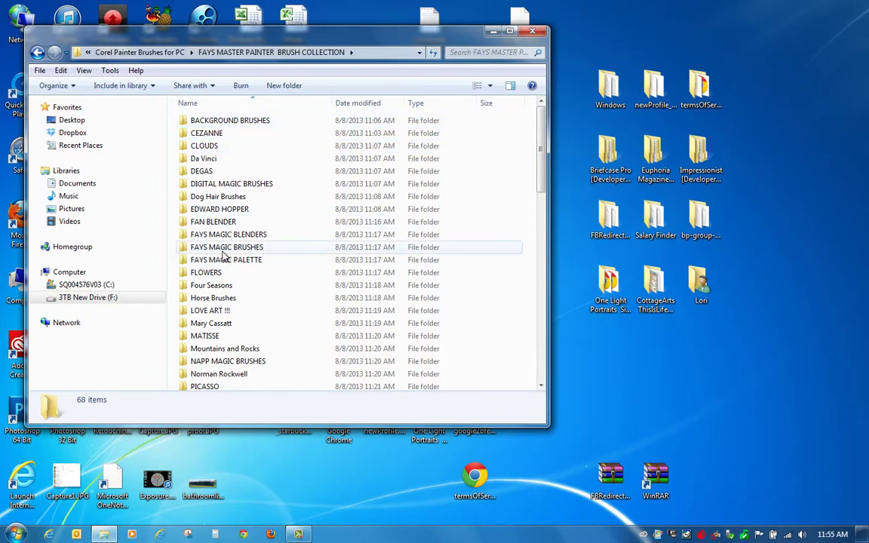
{"action": "double_click", "coordinate": [212, 287]}
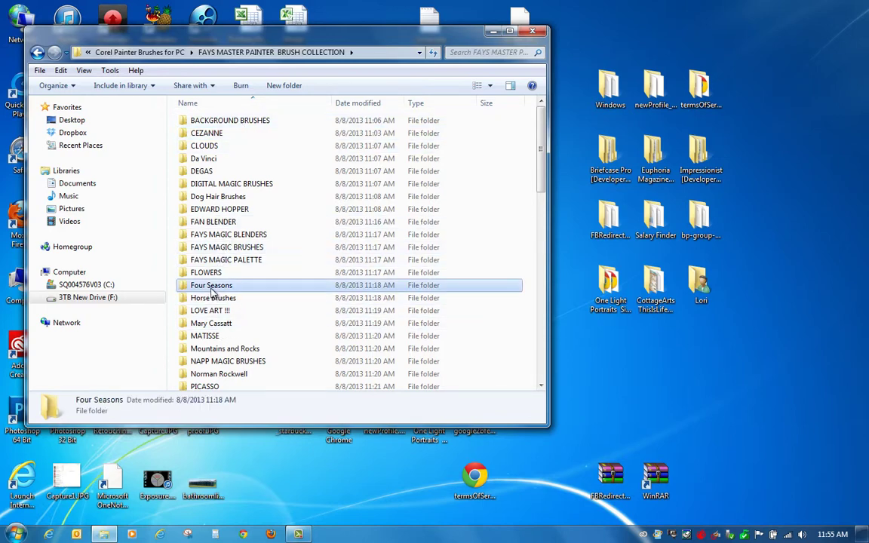
{"action": "left_click", "coordinate": [213, 286]}
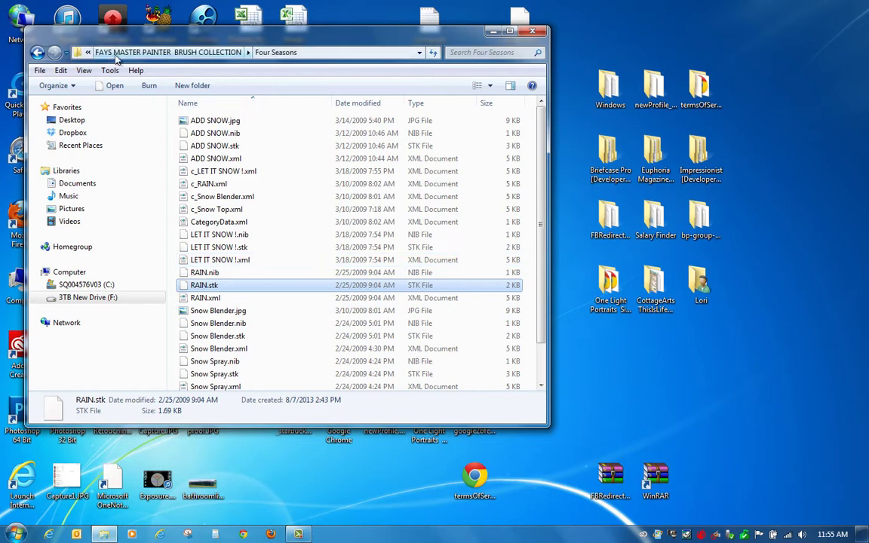
{"action": "left_click", "coordinate": [38, 53]}
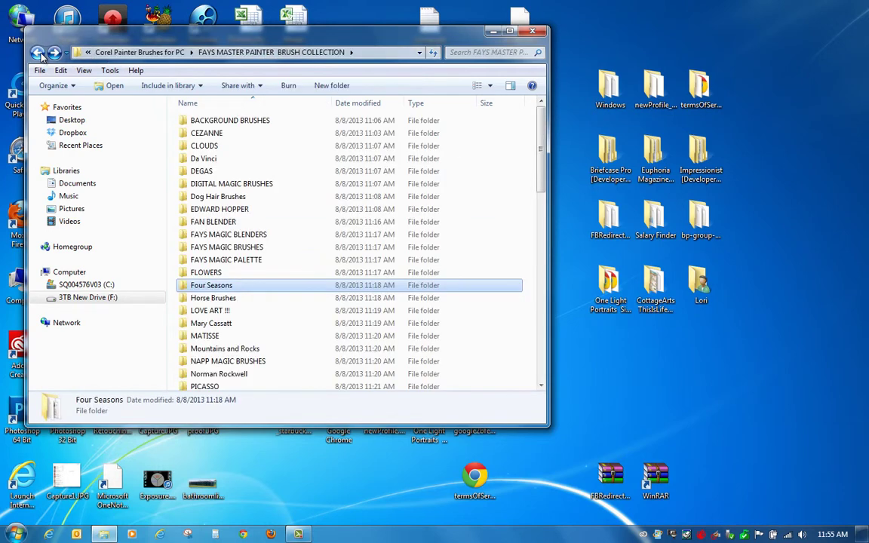
{"action": "left_click", "coordinate": [38, 53]}
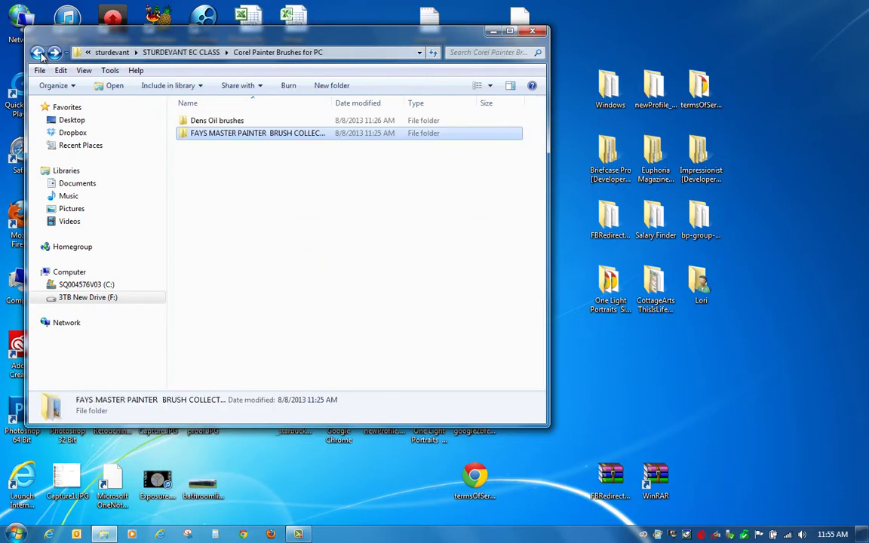
{"action": "double_click", "coordinate": [291, 133]}
{"action": "scroll", "coordinate": [453, 166], "scroll_direction": "down", "scroll_amount": 12}
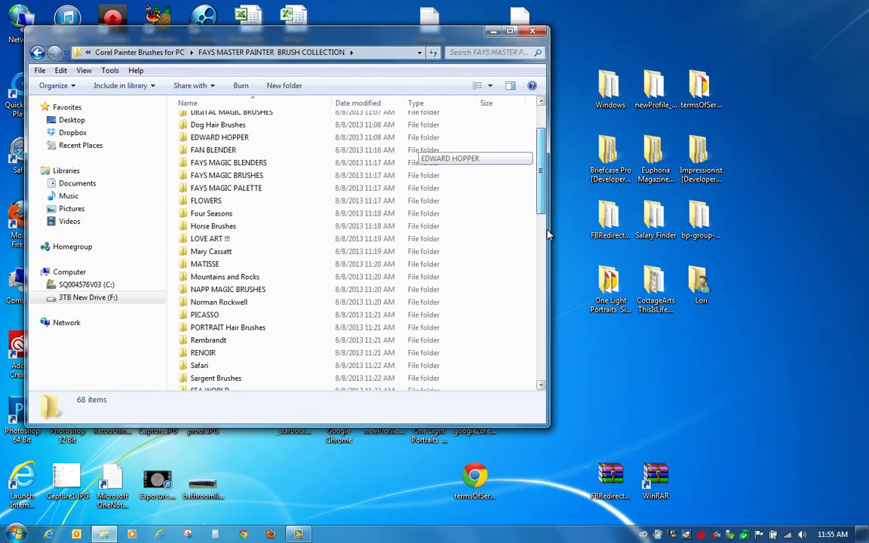
{"action": "scroll", "coordinate": [550, 302], "scroll_direction": "down", "scroll_amount": 5}
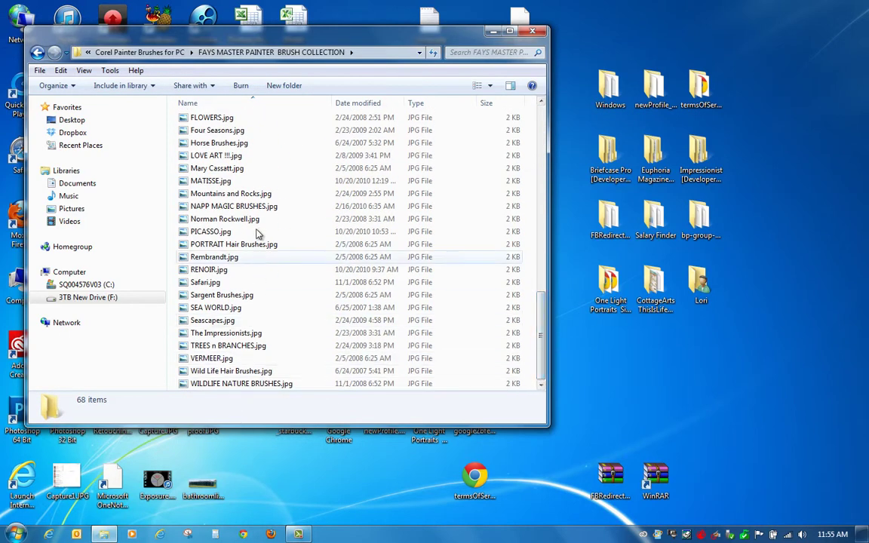
{"action": "left_click", "coordinate": [37, 52]}
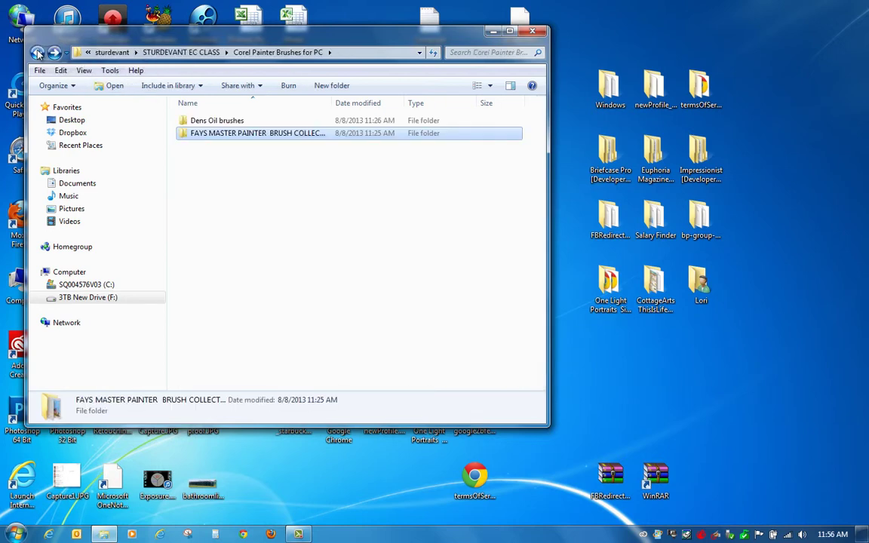
- Step back to the Corel Painter Brushes for PC folder, then bring up the Start menu
{"action": "left_click", "coordinate": [37, 52]}
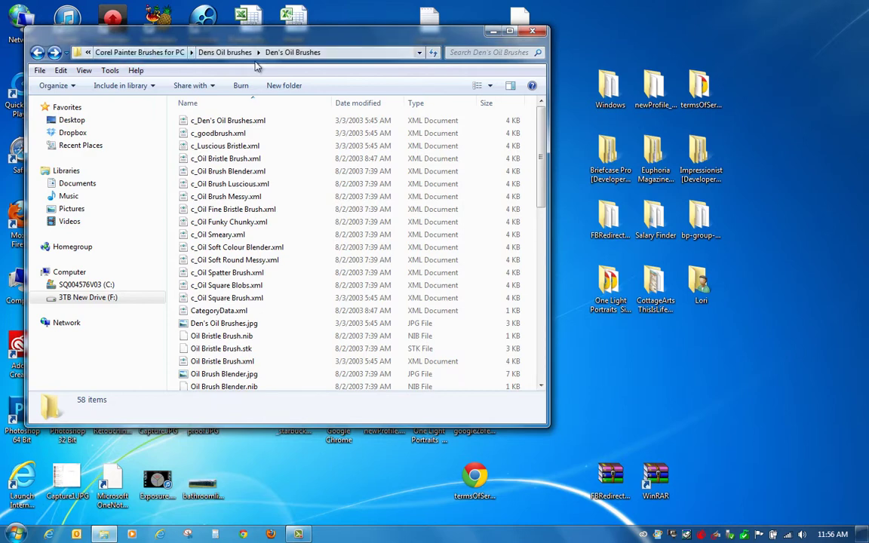
{"action": "left_click", "coordinate": [122, 52]}
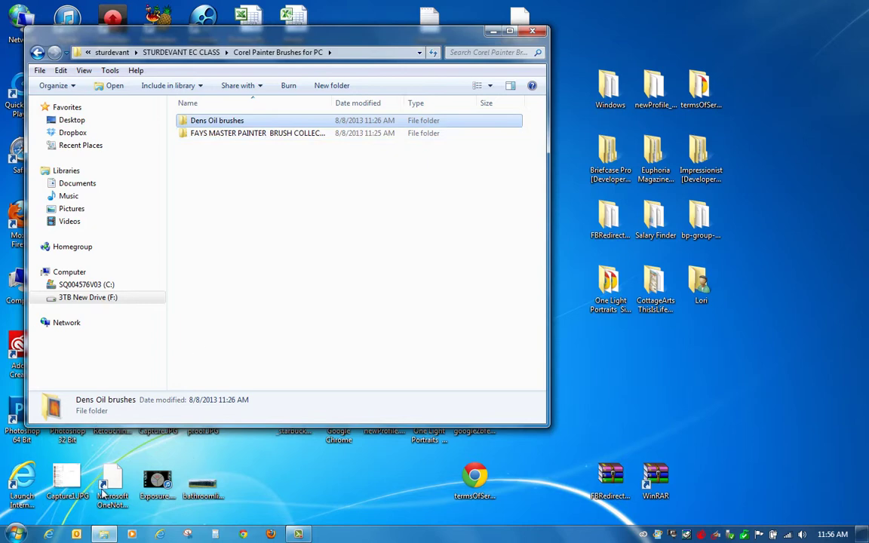
{"action": "left_click", "coordinate": [17, 535]}
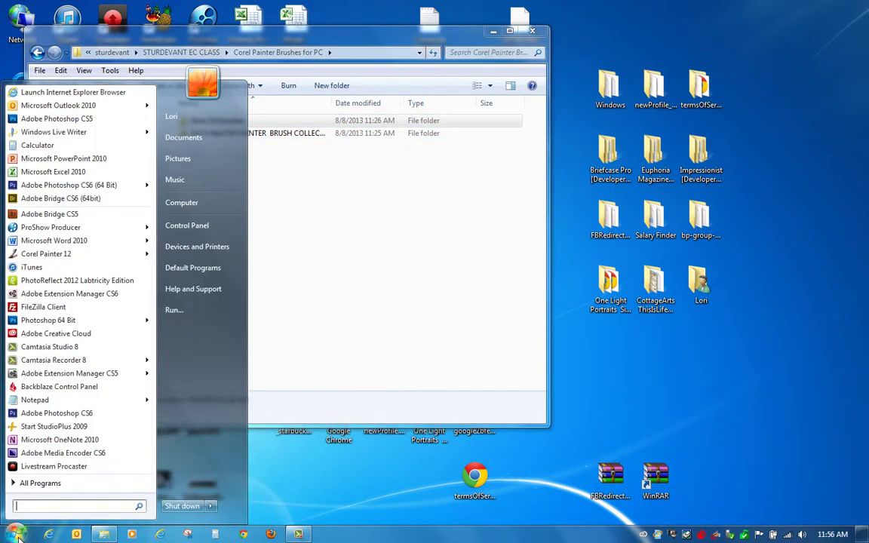
- Open C:\Program Files\Corel\Painter12\Brushes\Painter 12 Brushes from the Computer view
{"action": "left_click", "coordinate": [190, 206]}
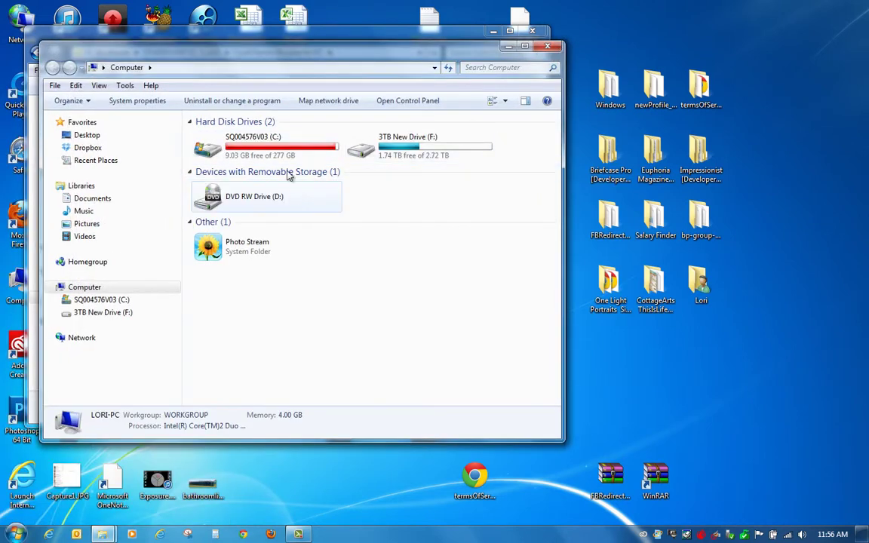
{"action": "double_click", "coordinate": [281, 151]}
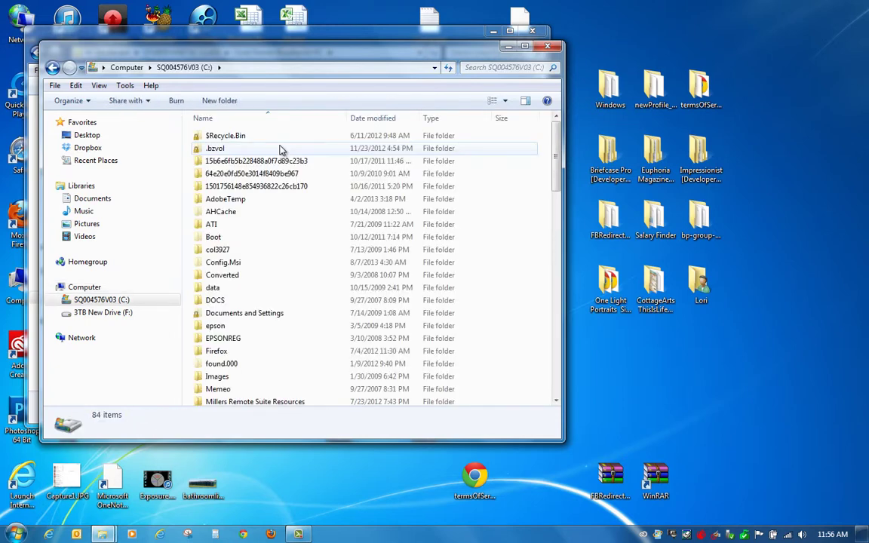
{"action": "scroll", "coordinate": [468, 162], "scroll_direction": "down", "scroll_amount": 6}
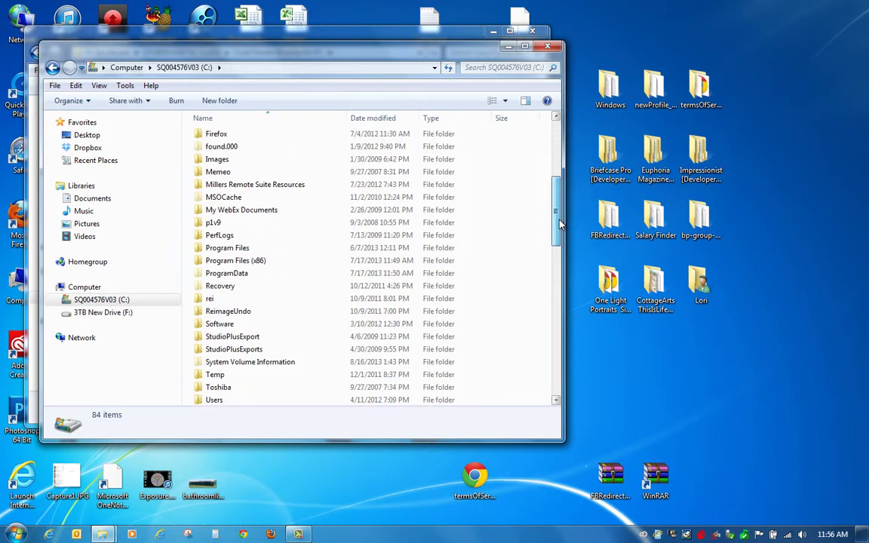
{"action": "double_click", "coordinate": [234, 248]}
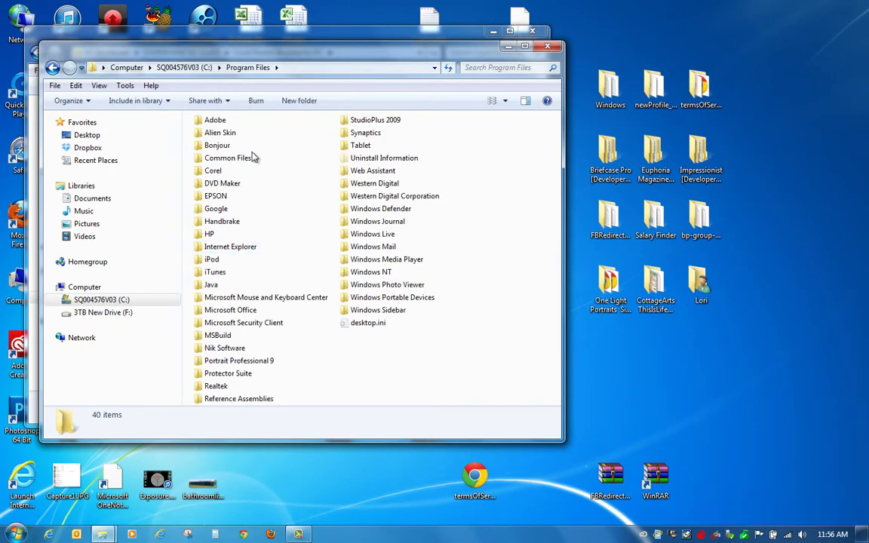
{"action": "left_click", "coordinate": [227, 172]}
{"action": "double_click", "coordinate": [228, 172]}
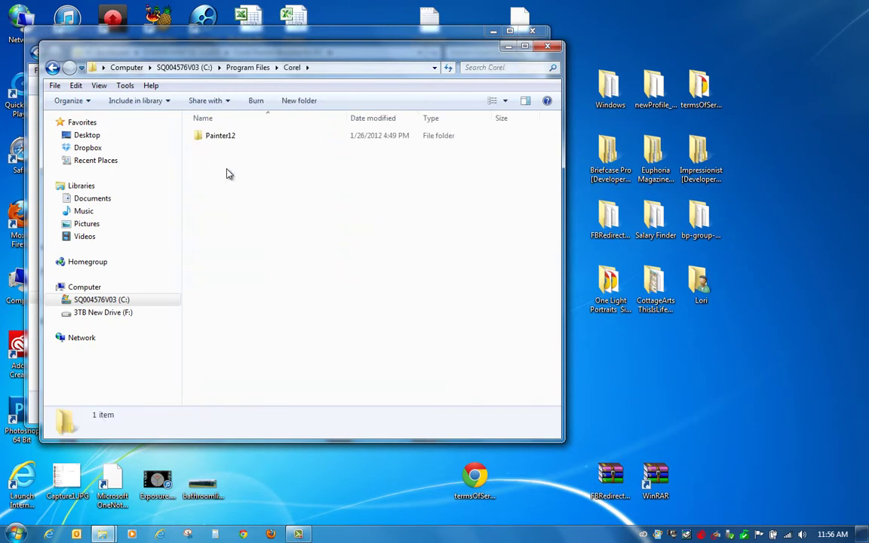
{"action": "double_click", "coordinate": [228, 138]}
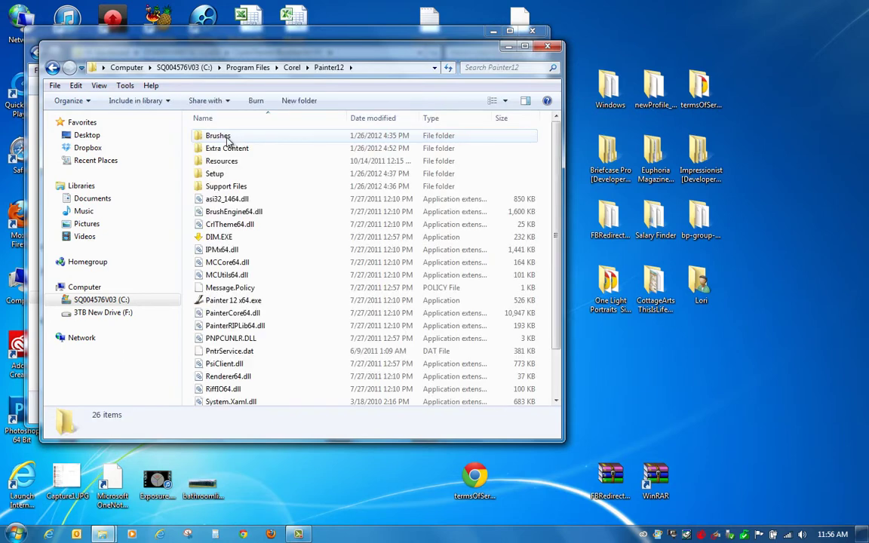
{"action": "double_click", "coordinate": [225, 138]}
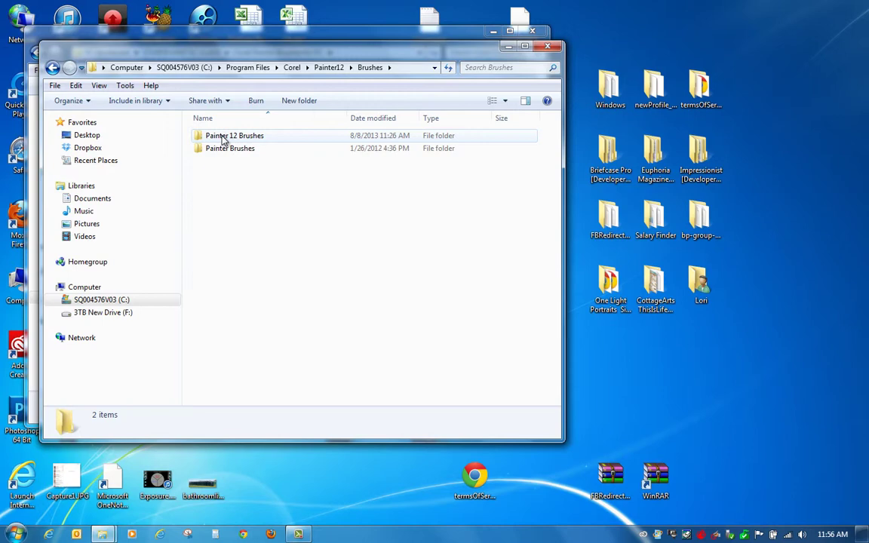
{"action": "double_click", "coordinate": [224, 137]}
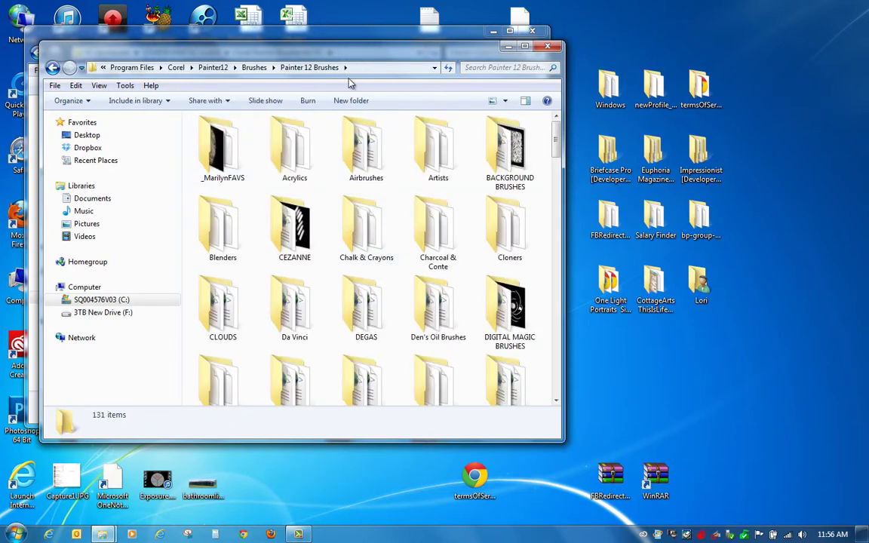
- Move the Painter 12 Brushes window aside, drag Dens Oil brushes toward it, and select Fay's folder
{"action": "mouse_move", "coordinate": [352, 61]}
{"action": "left_mouse_down"}
{"action": "mouse_move", "coordinate": [537, 96]}
{"action": "mouse_move", "coordinate": [658, 88]}
{"action": "left_mouse_up"}
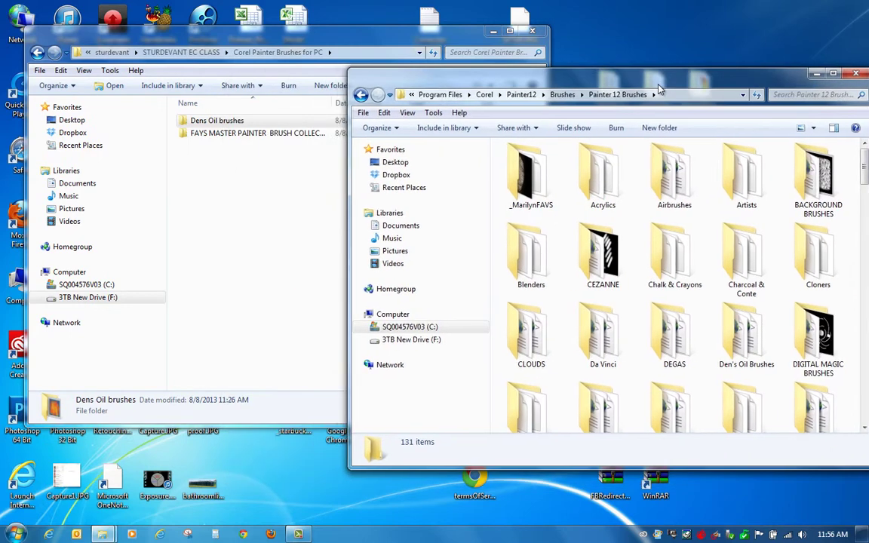
{"action": "left_click", "coordinate": [205, 123]}
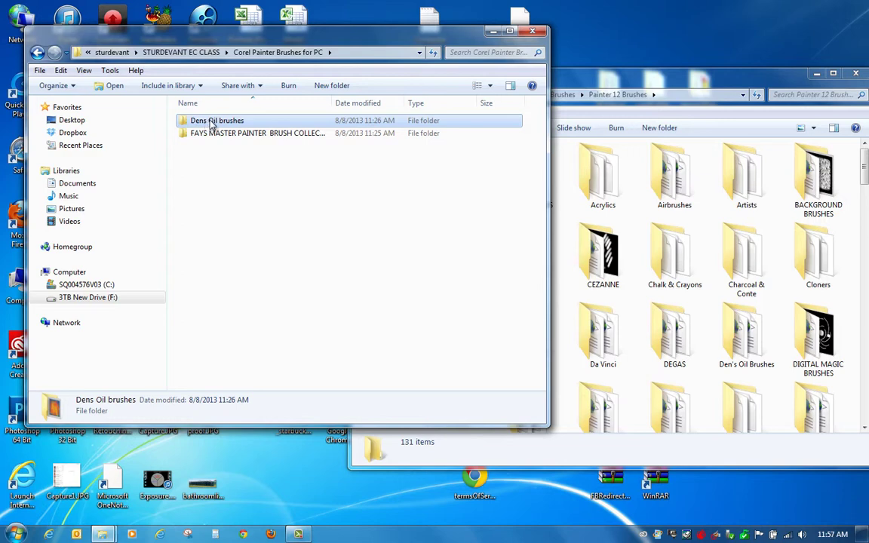
{"action": "mouse_move", "coordinate": [206, 123]}
{"action": "left_mouse_down"}
{"action": "mouse_move", "coordinate": [379, 142]}
{"action": "mouse_move", "coordinate": [641, 211]}
{"action": "mouse_move", "coordinate": [297, 164]}
{"action": "mouse_move", "coordinate": [287, 171]}
{"action": "left_mouse_up"}
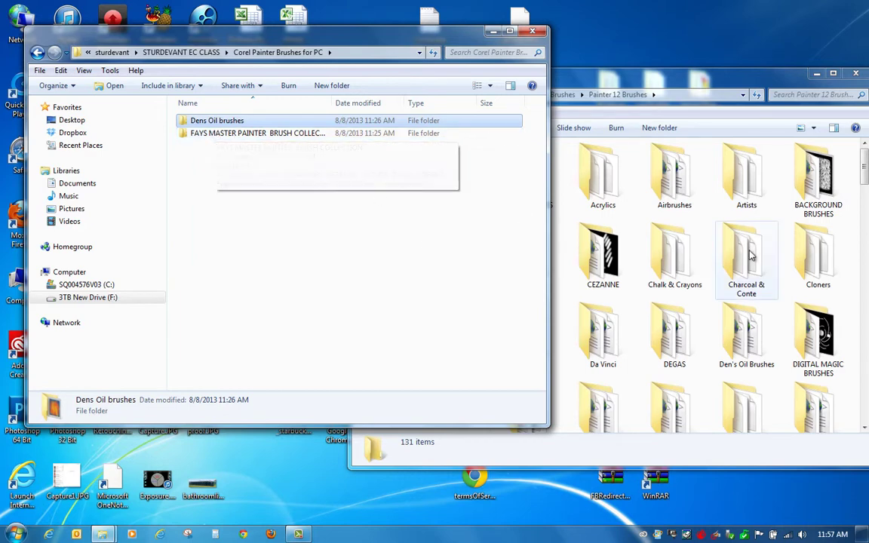
{"action": "left_click", "coordinate": [287, 137]}
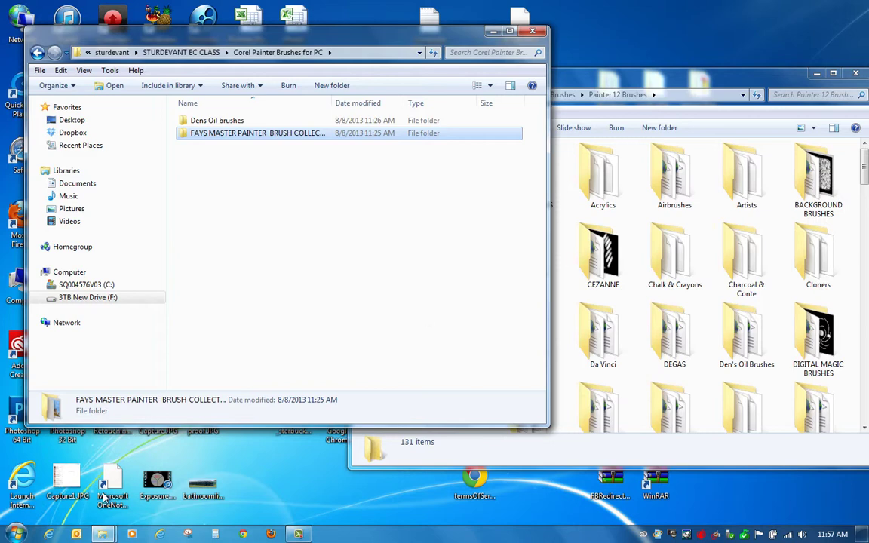
- Launch Corel Painter 12 from the Start menu's All Programs list
{"action": "key", "text": "super"}
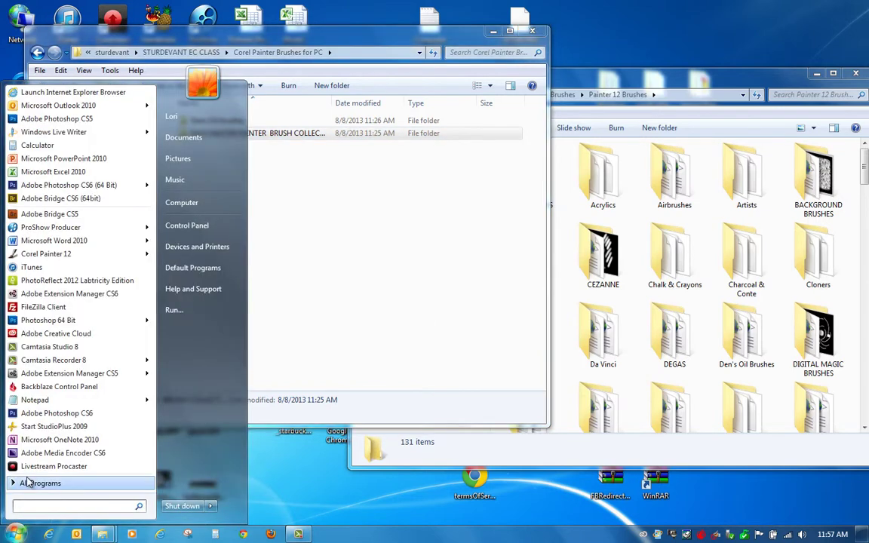
{"action": "left_click", "coordinate": [26, 483]}
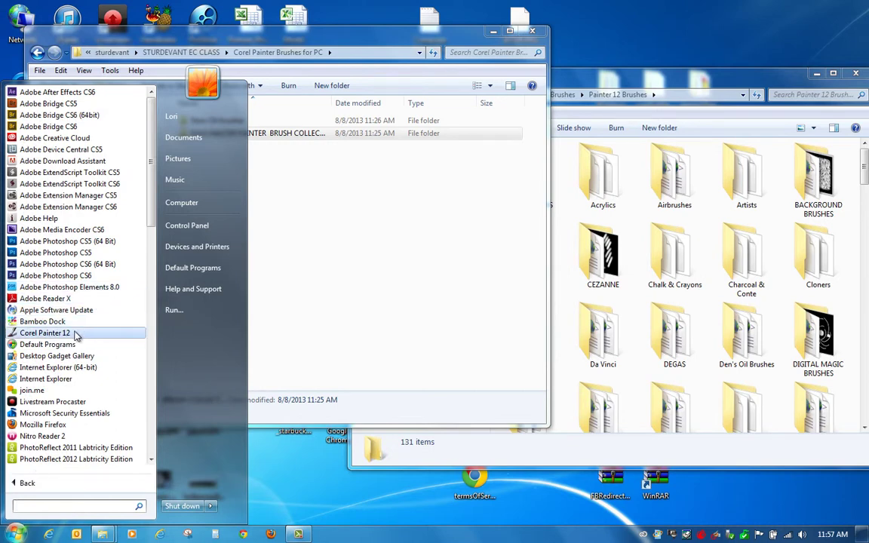
{"action": "left_click", "coordinate": [85, 334]}
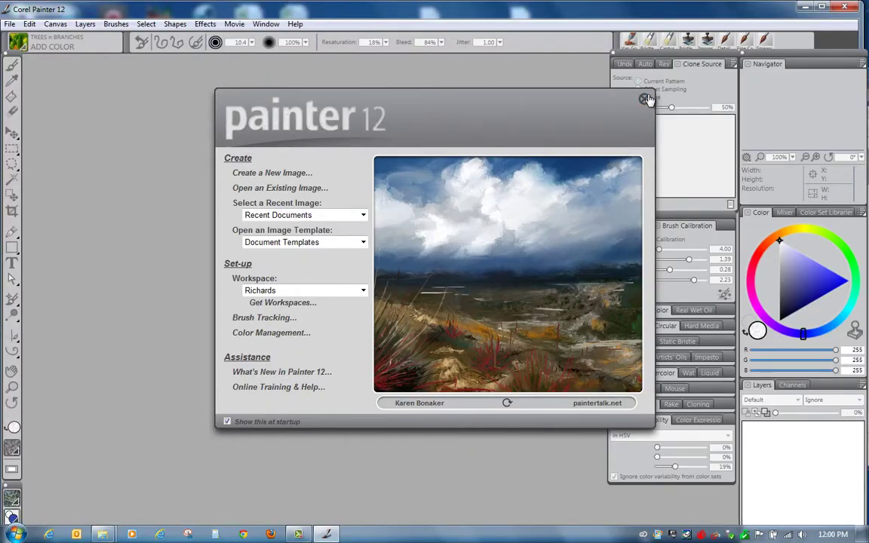
- Dismiss the welcome screen, scroll the brush library past Rembrandt, and pick Sargent Brushes' Sargent Blender
{"action": "left_click", "coordinate": [645, 101]}
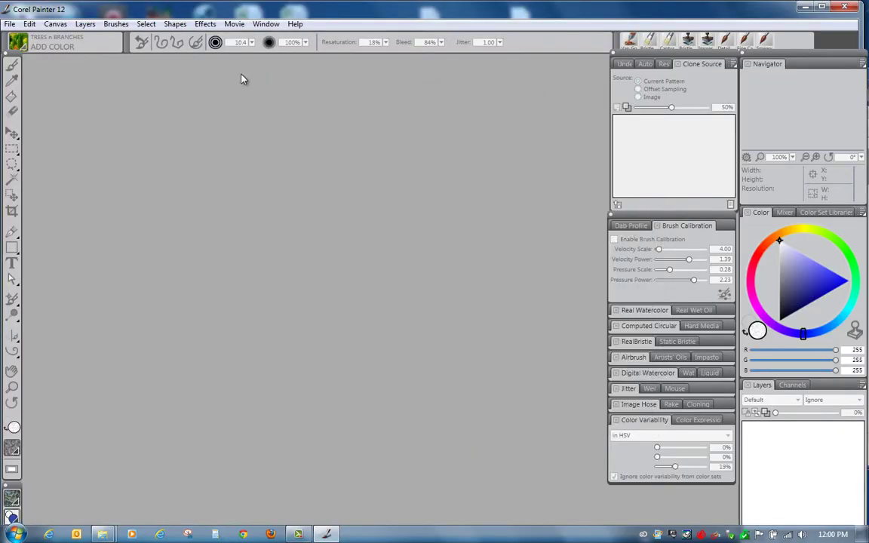
{"action": "left_click", "coordinate": [25, 48]}
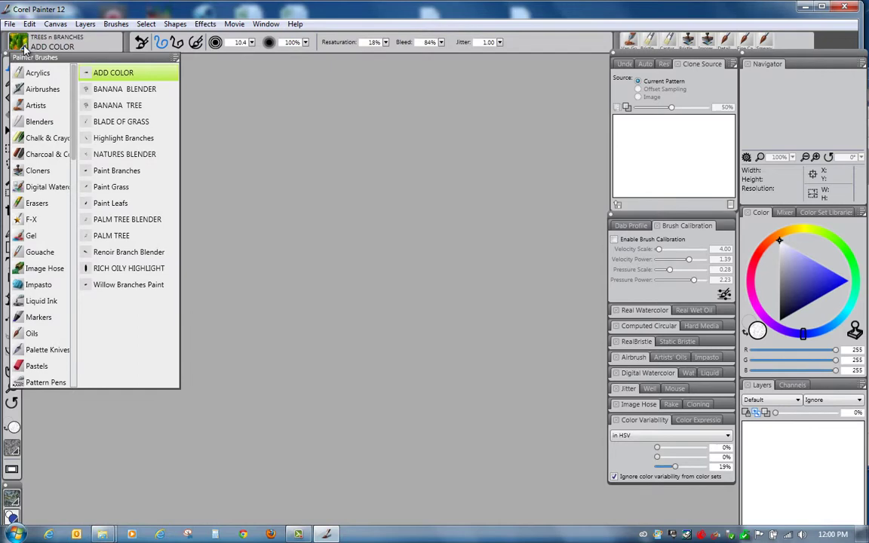
{"action": "scroll", "coordinate": [73, 173], "scroll_direction": "down", "scroll_amount": 3}
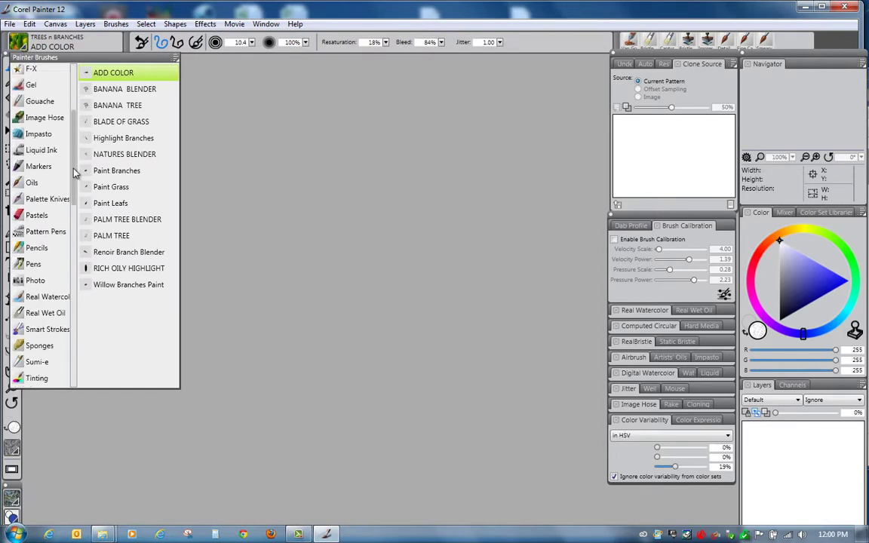
{"action": "scroll", "coordinate": [73, 173], "scroll_direction": "down", "scroll_amount": 15}
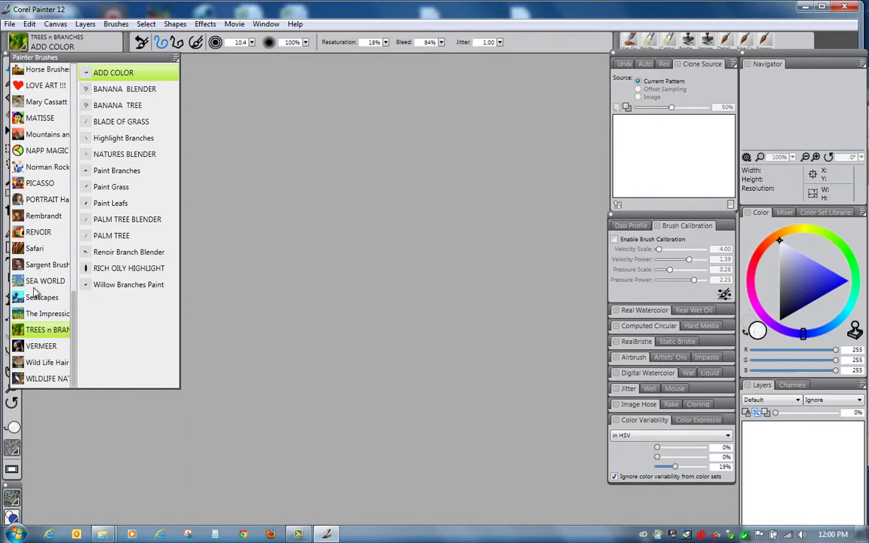
{"action": "left_click", "coordinate": [38, 218]}
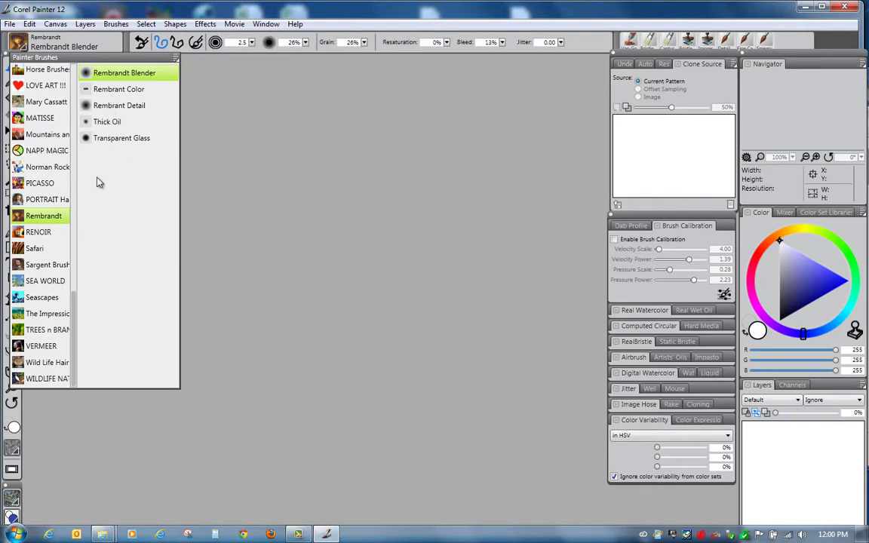
{"action": "left_click", "coordinate": [47, 264]}
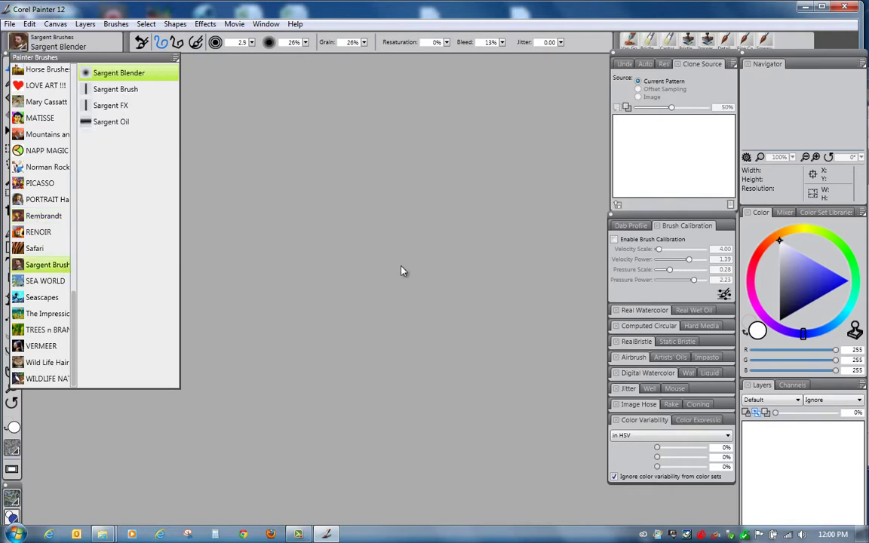